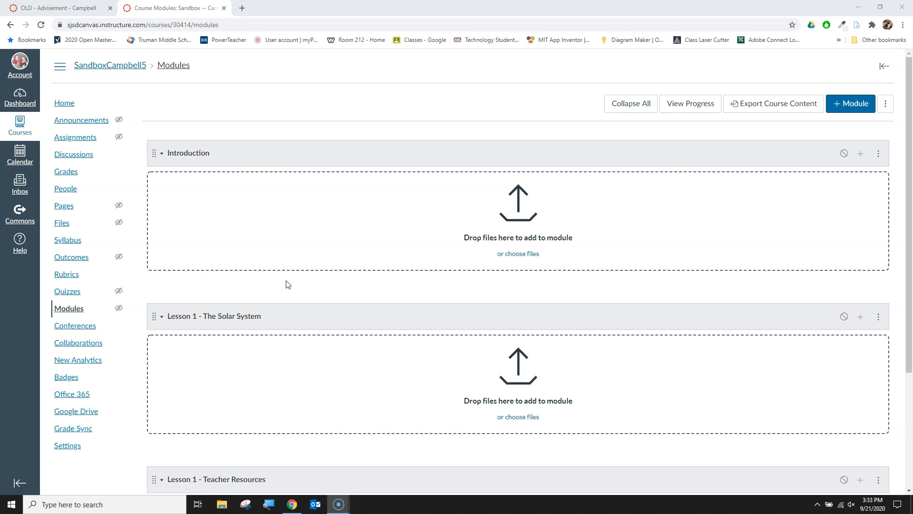
View the course's Pages list and return to the course modules
click(65, 206)
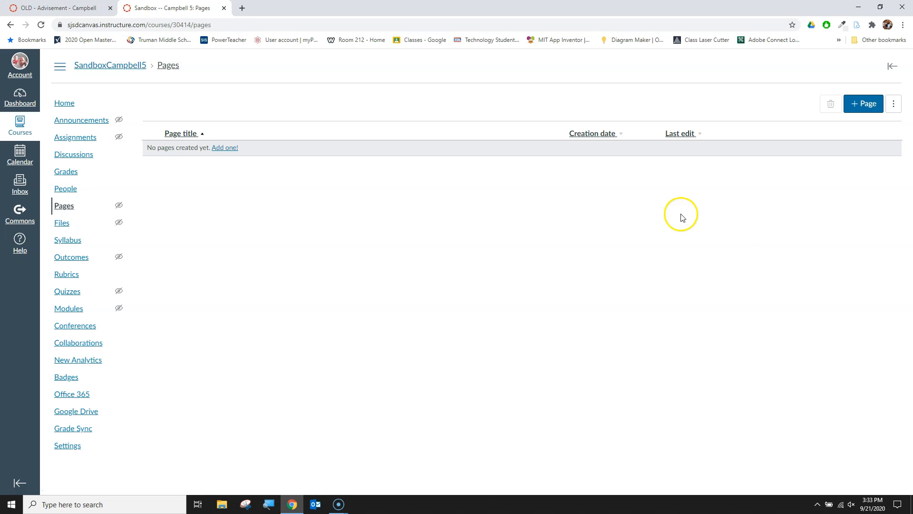
click(69, 310)
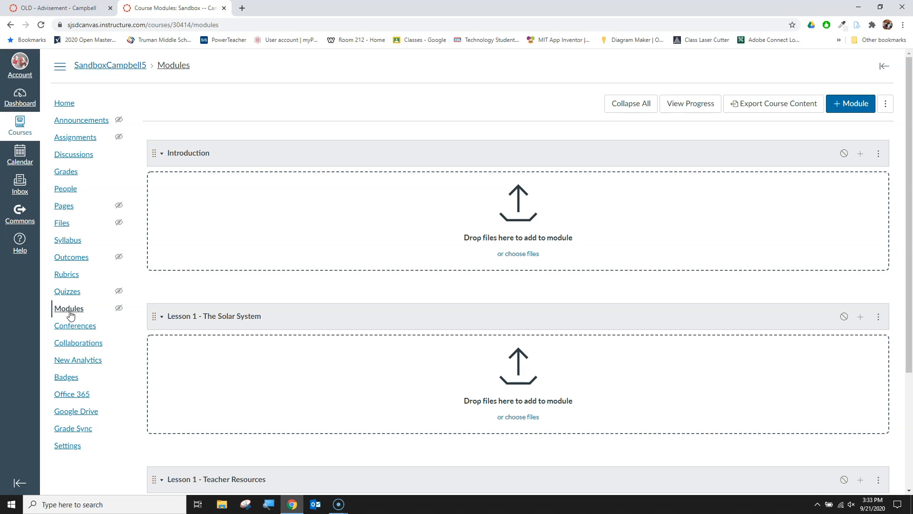
click(70, 314)
Add a new page named "Course Introduction" to the Introduction module
click(861, 155)
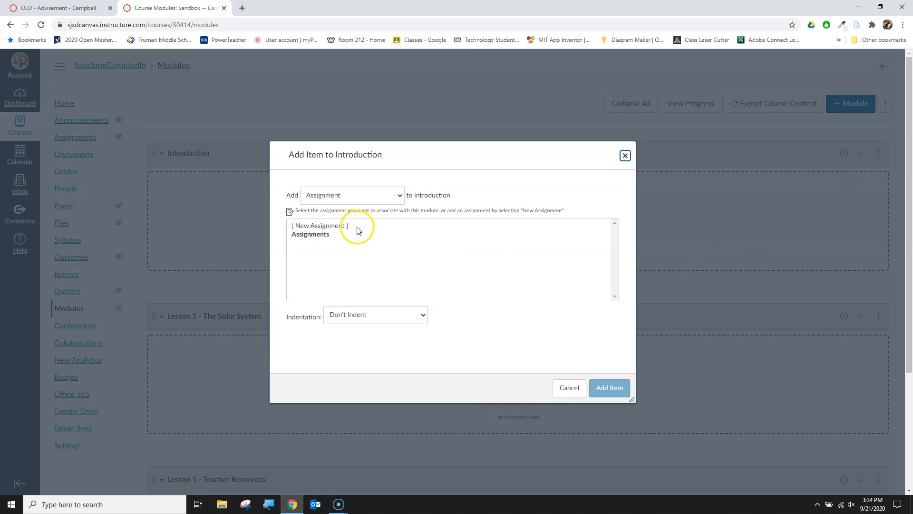
click(355, 200)
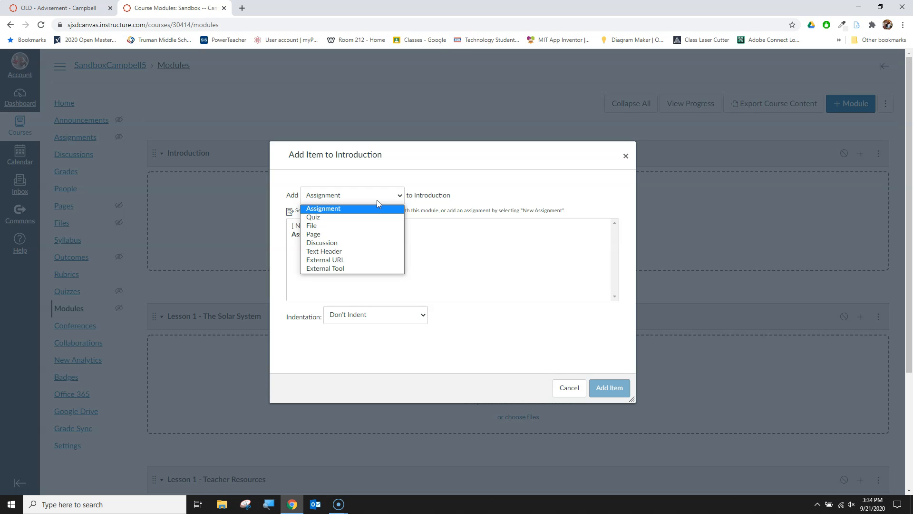
click(336, 234)
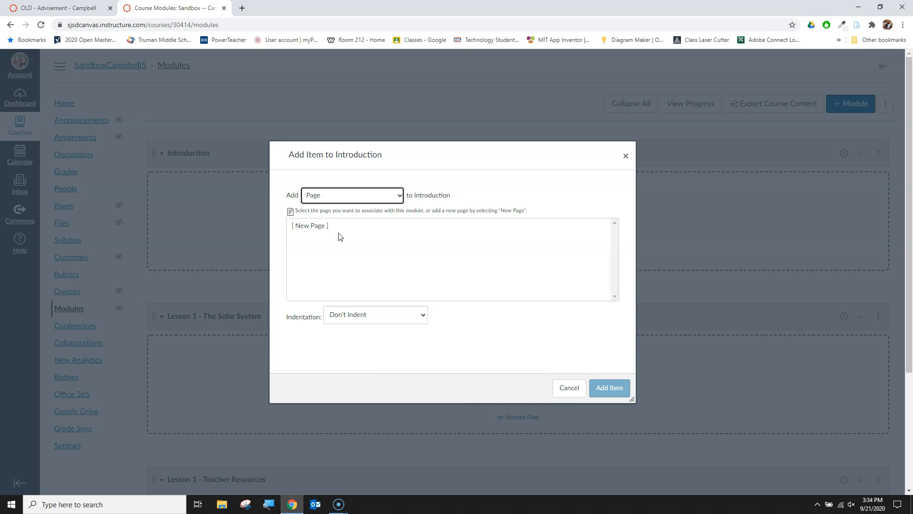
click(330, 247)
click(320, 226)
click(355, 317)
text(Course Introduction)
click(459, 334)
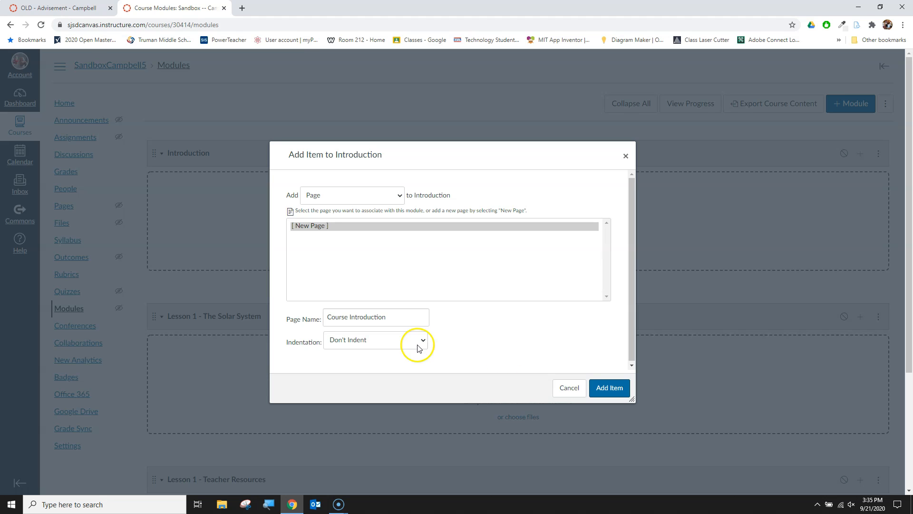
click(611, 389)
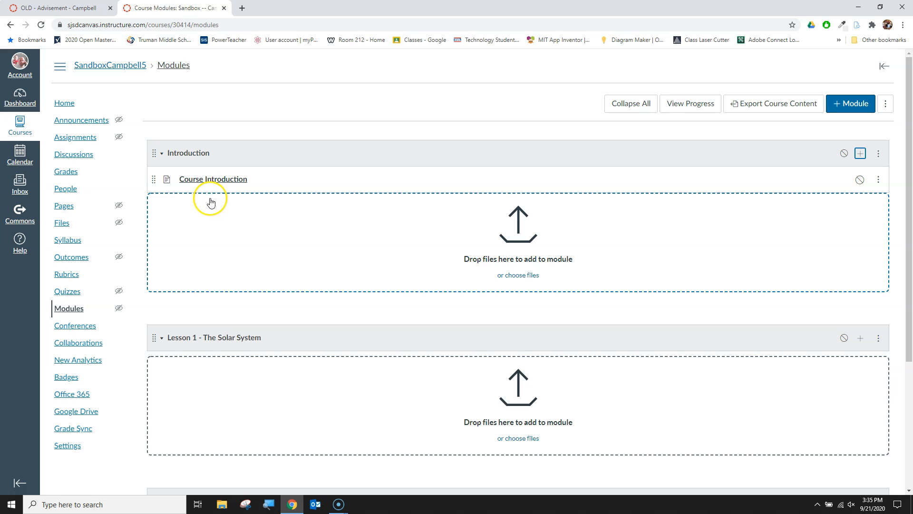
Open the Course Introduction page for editing and paste the copied "Welcome to Introduction to Astronomy" text into its body
click(227, 180)
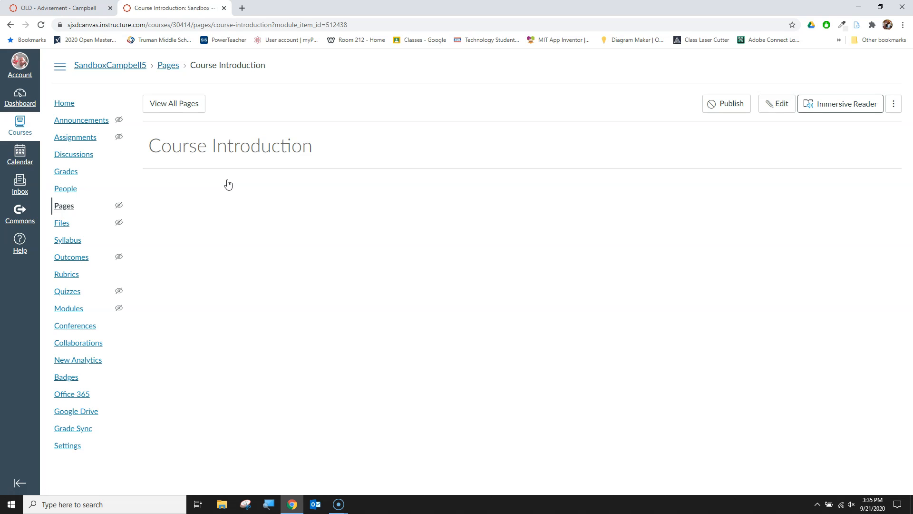
click(782, 106)
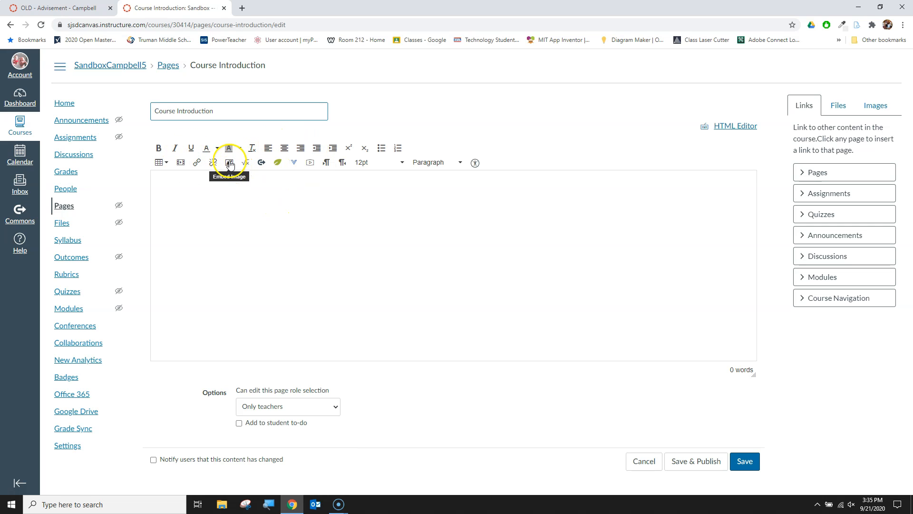
click(243, 205)
key(ctrl+v)
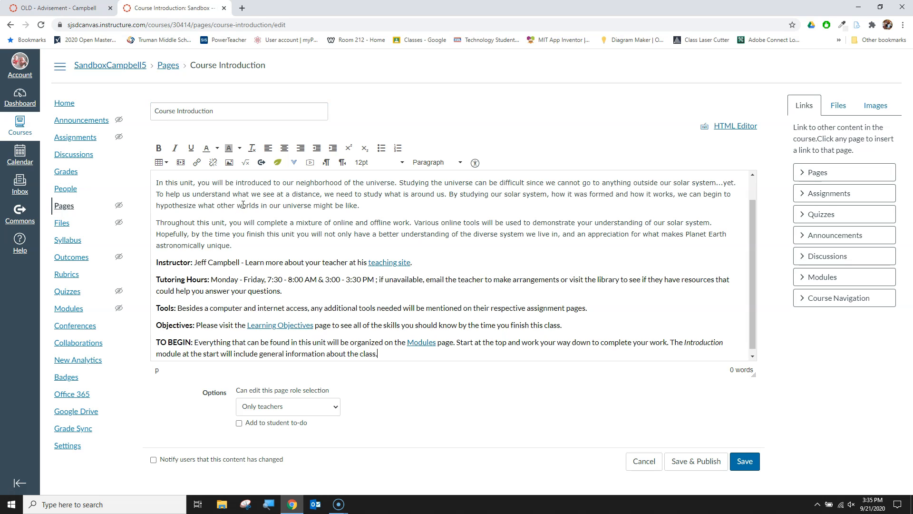
scroll(264, 220, up, 1)
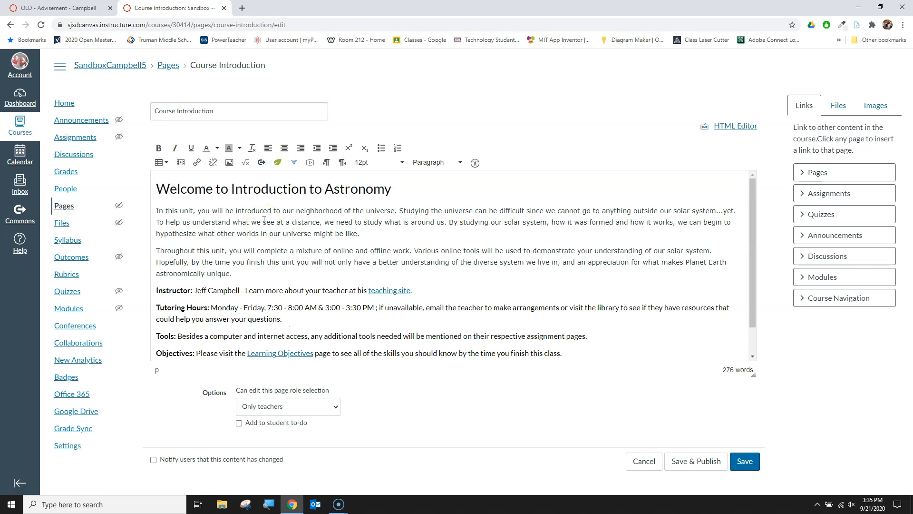
scroll(264, 220, down, 1)
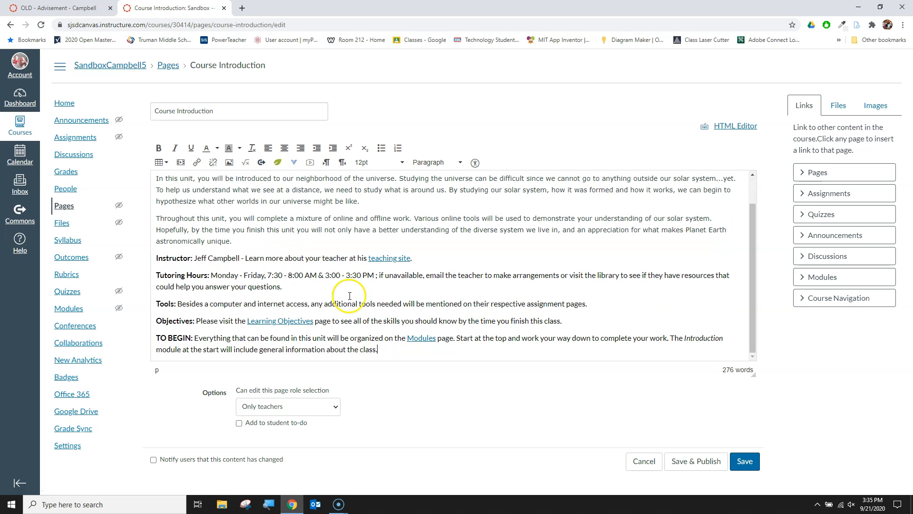
Remove the Learning Objectives and Modules links from the Objectives and TO BEGIN paragraphs, keeping their text
drag(461, 346, 229, 319)
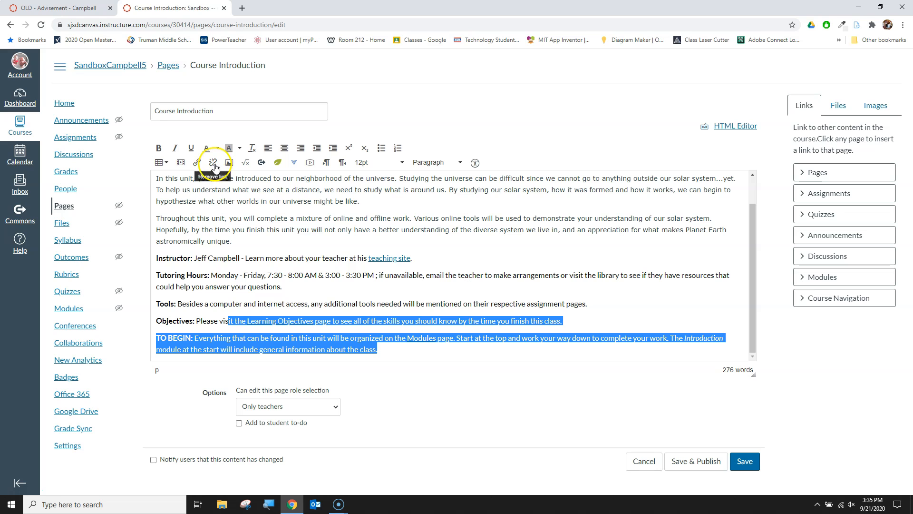
click(325, 305)
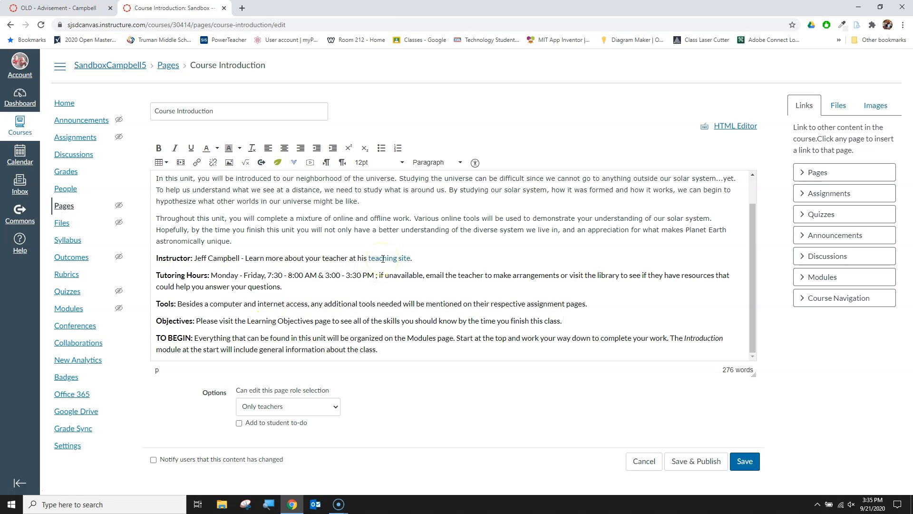
scroll(295, 281, up, 2)
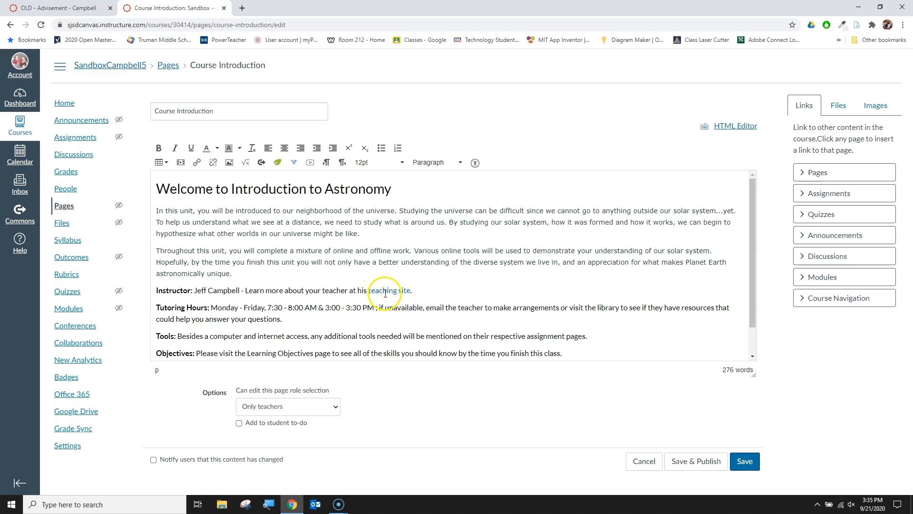
scroll(285, 287, down, 2)
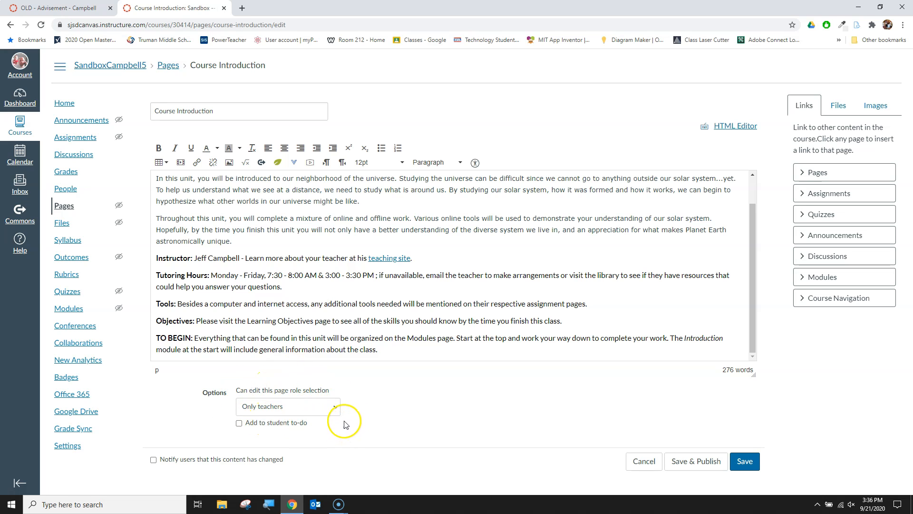
Keep page editing limited to Only teachers, and save and publish the Course Introduction page
click(328, 407)
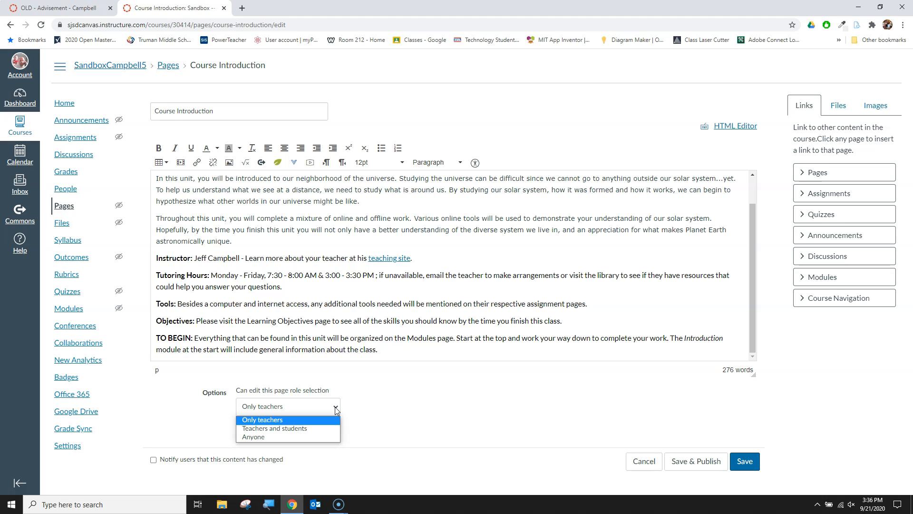
click(337, 410)
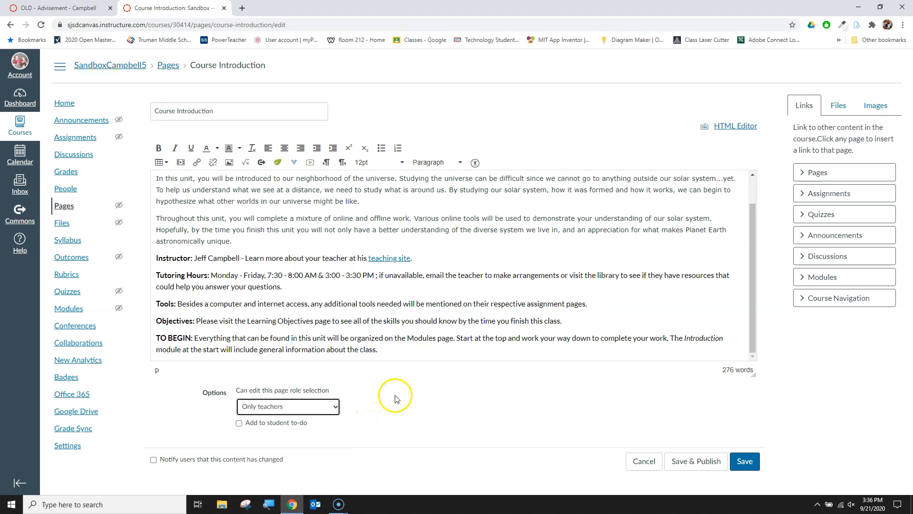
click(747, 461)
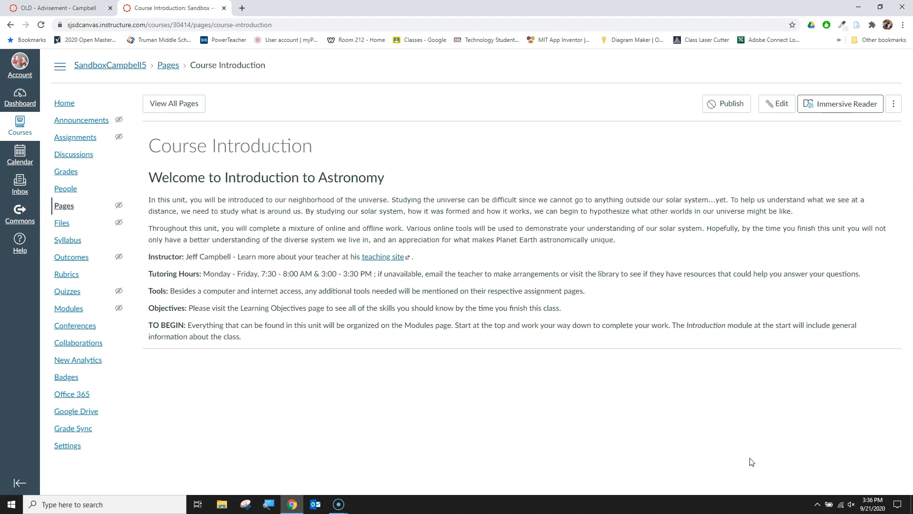
click(726, 109)
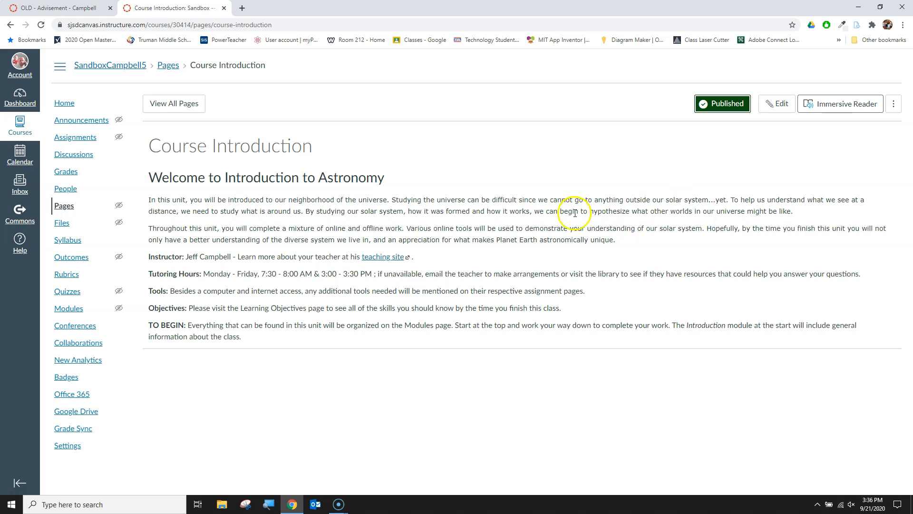
Publish the Introduction module and check its Course Introduction page before returning to the modules
click(68, 309)
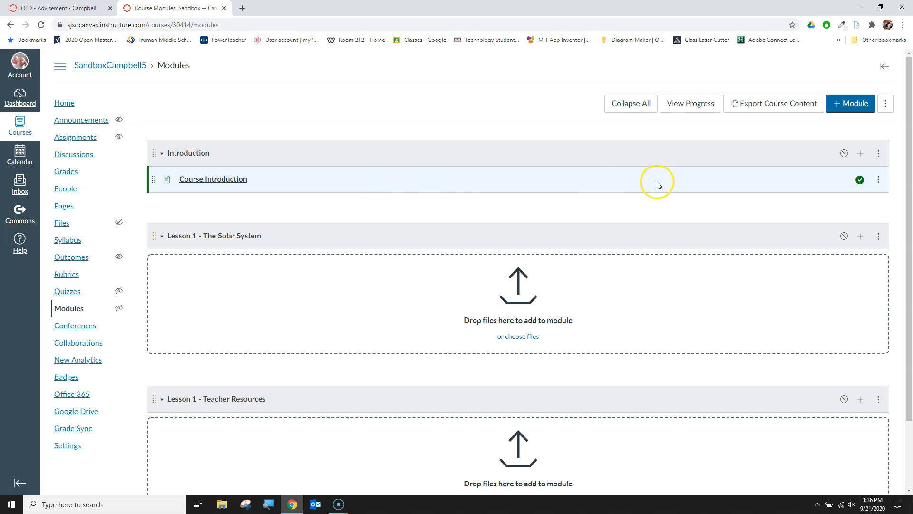
click(844, 153)
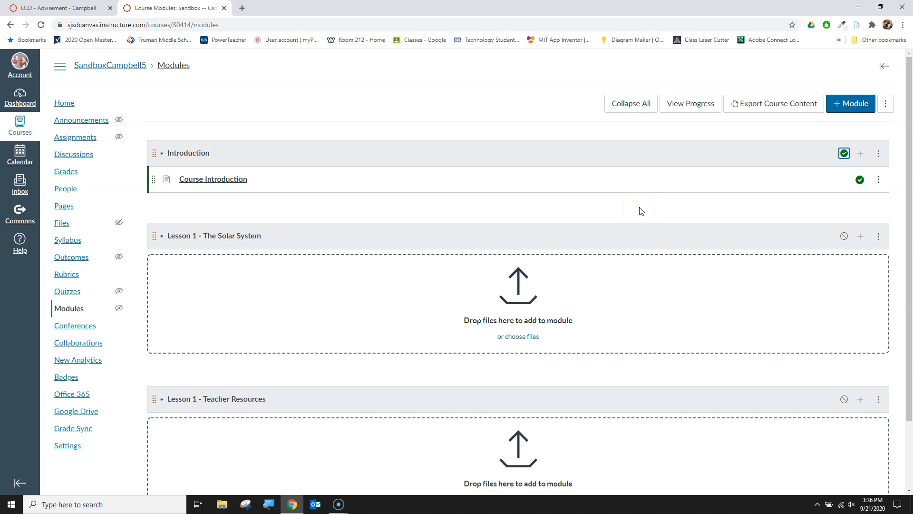
click(217, 180)
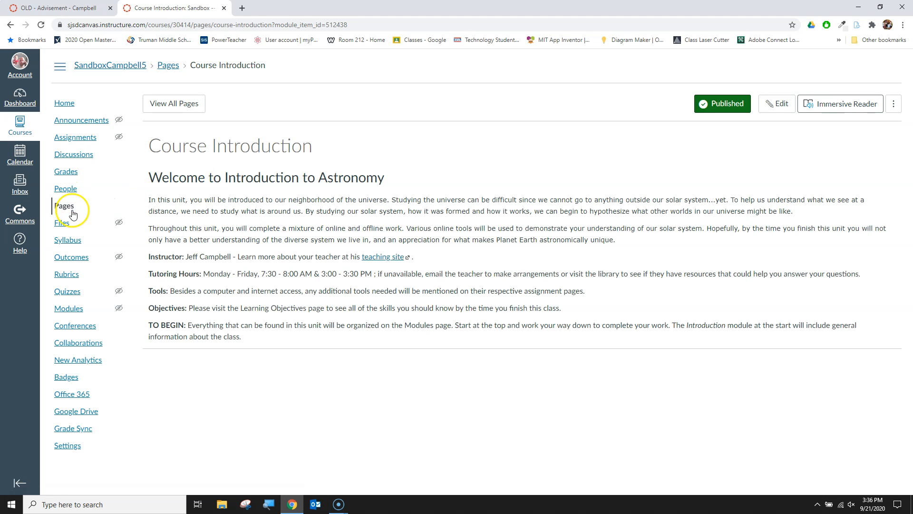
click(71, 309)
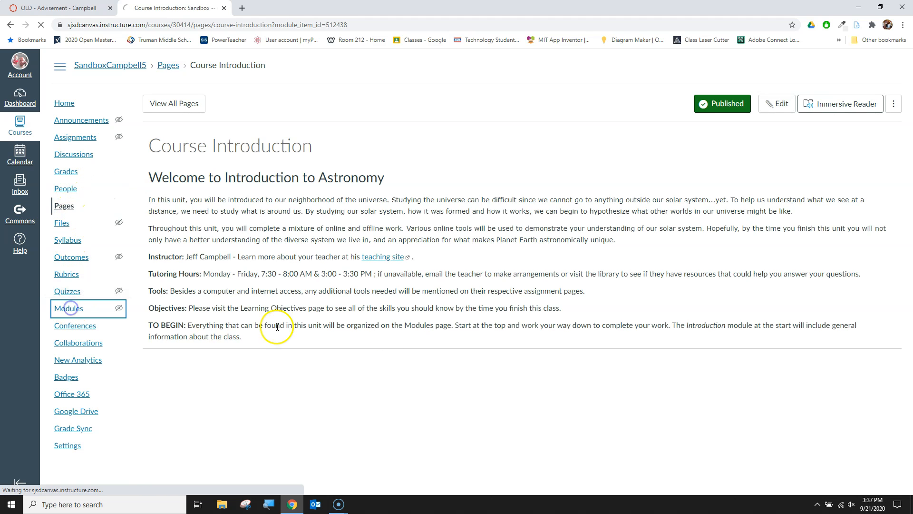